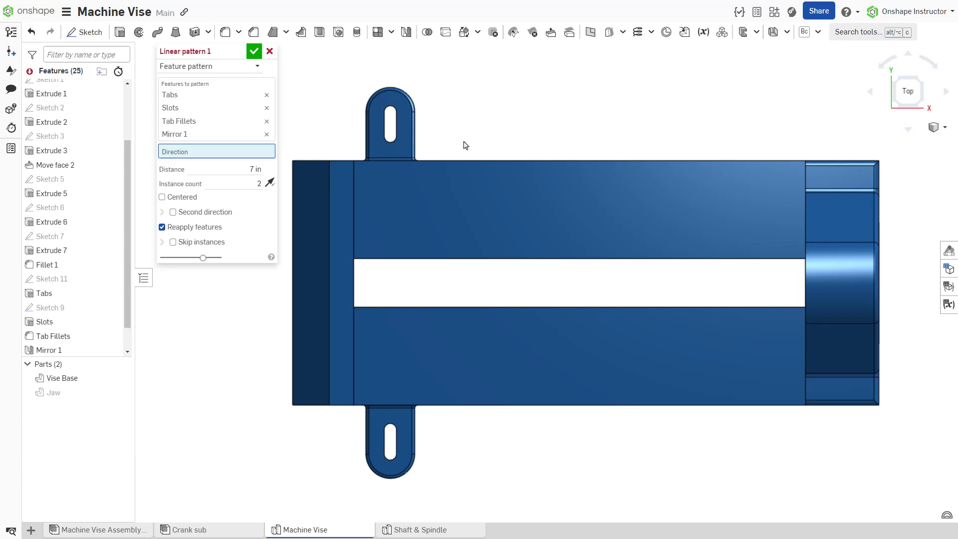
Pick the faceplate edge and a second direction, the bore chamfer axis, the Right mirror plane and the curve path edge.
{"action": "left_click", "coordinate": [467, 160]}
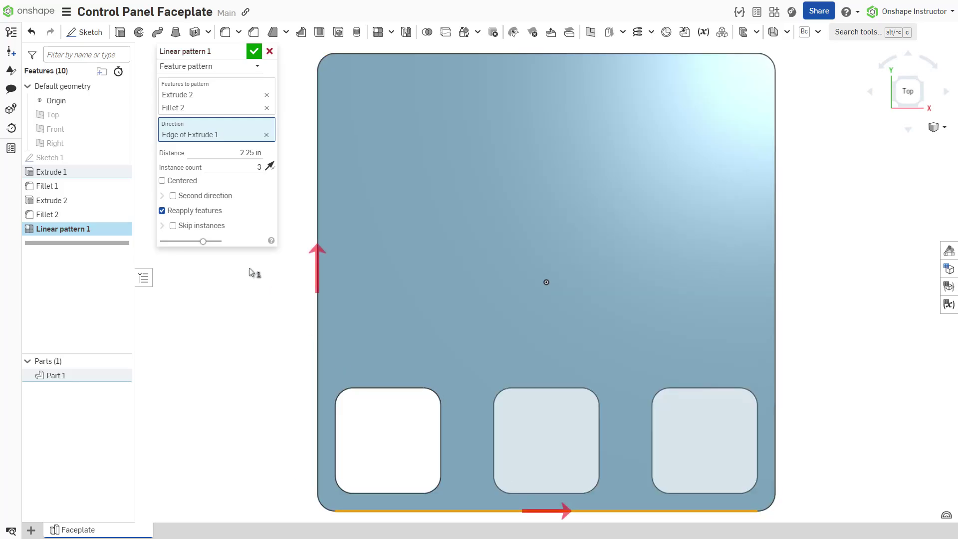
{"action": "left_click", "coordinate": [193, 199]}
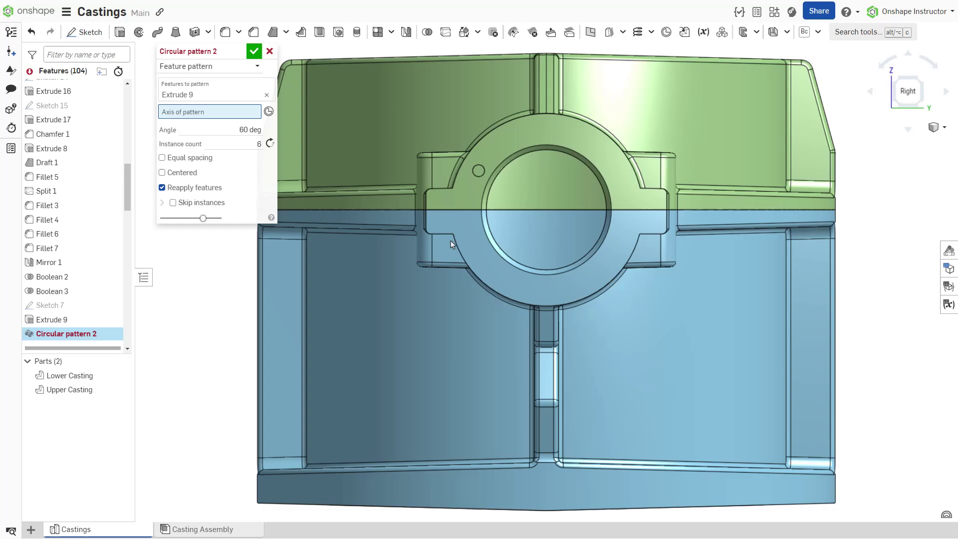
{"action": "left_click", "coordinate": [488, 220]}
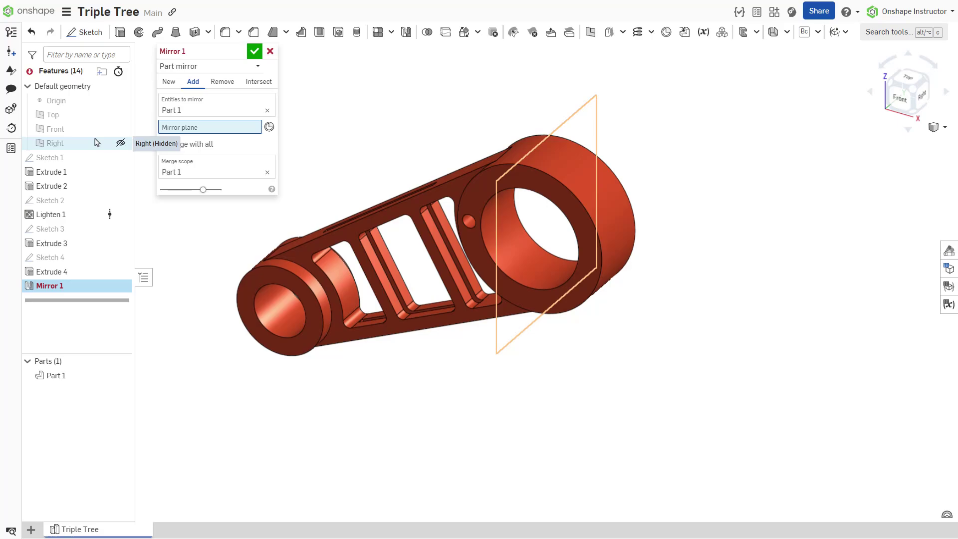
{"action": "left_click", "coordinate": [96, 142]}
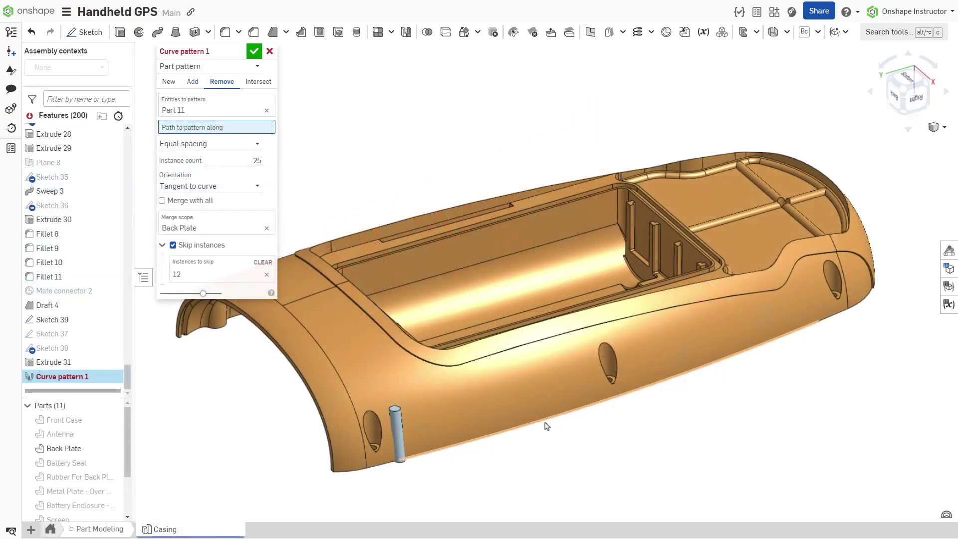
{"action": "left_click", "coordinate": [546, 423]}
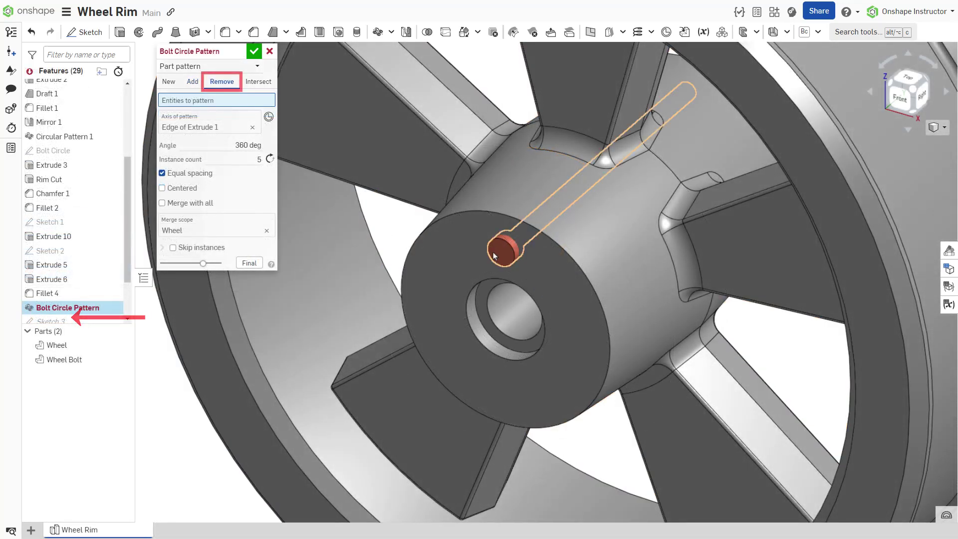
Choose the wheel bolt as the entity to pattern around the hub.
{"action": "left_click", "coordinate": [494, 255]}
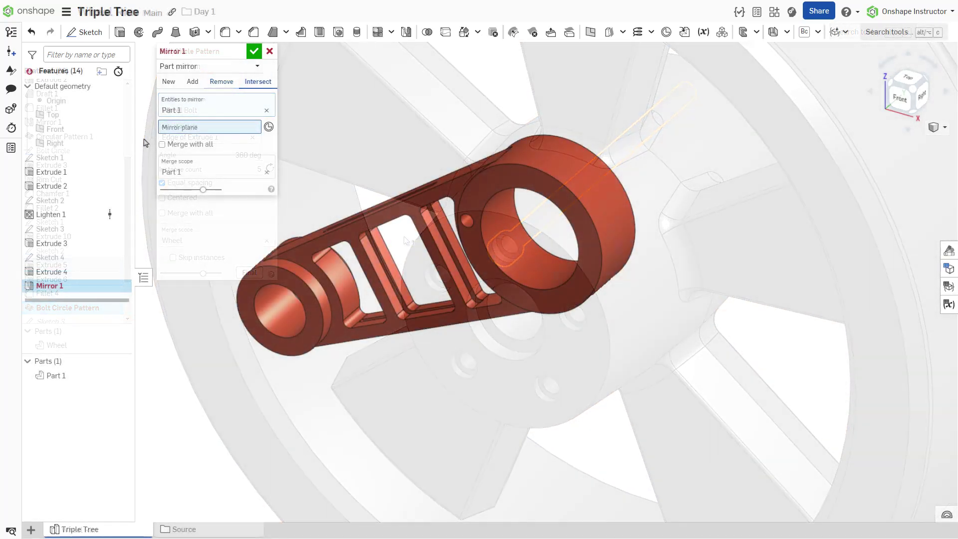
Set the Right plane as the mirror plane for Triple Tree's Mirror 1.
{"action": "left_click", "coordinate": [100, 143]}
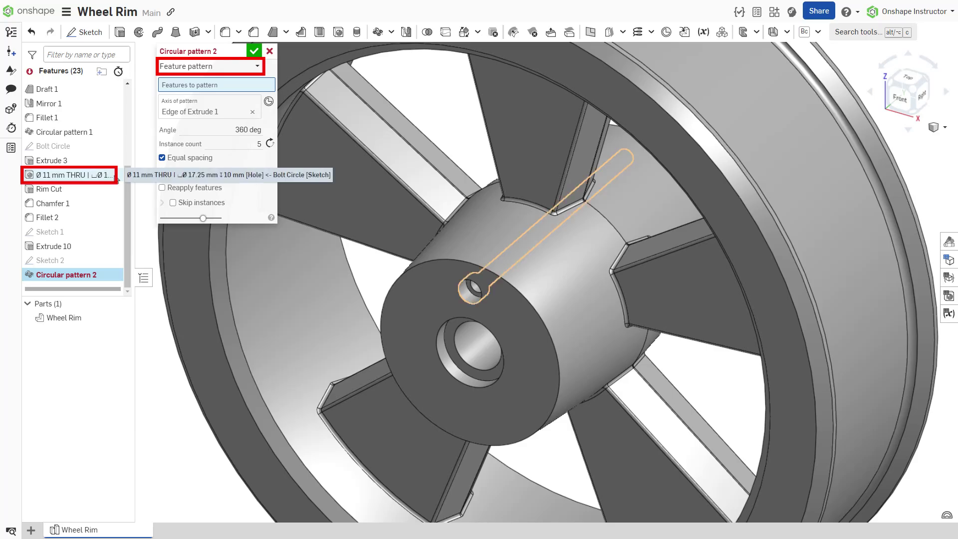
Pattern the bolt hole feature, then enable Reapply features on the Tool Caddy's Linear pattern 1.
{"action": "left_click", "coordinate": [115, 176]}
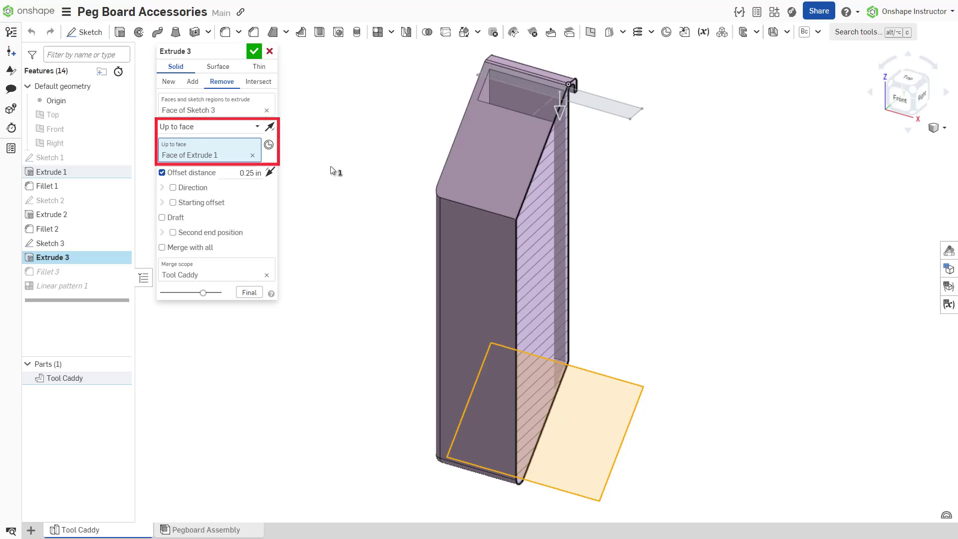
{"action": "left_click", "coordinate": [254, 51]}
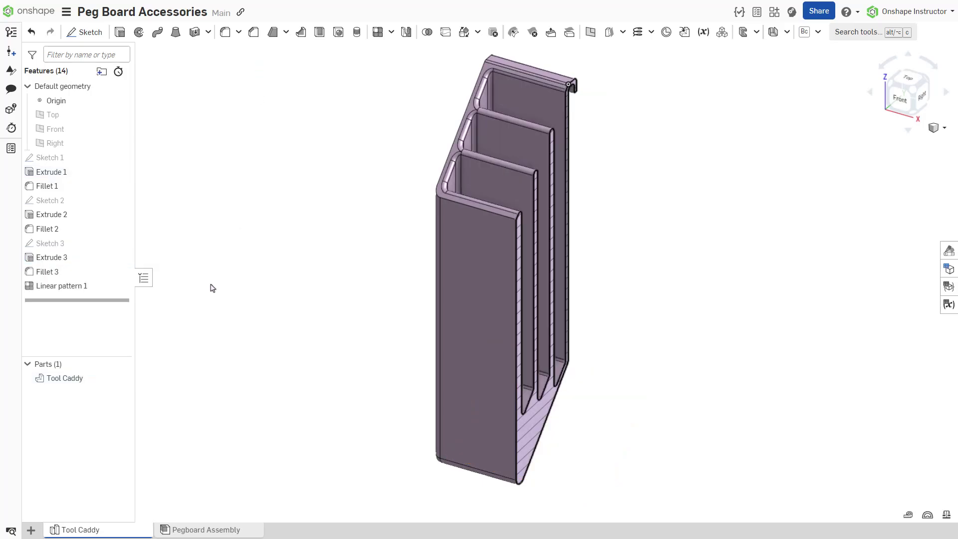
{"action": "right_click", "coordinate": [80, 286]}
{"action": "left_click", "coordinate": [107, 306]}
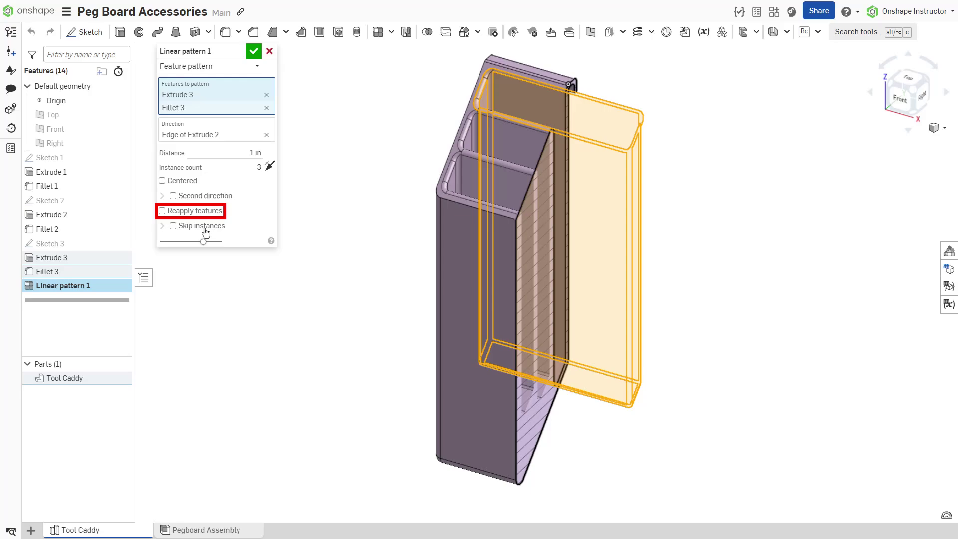
{"action": "left_click", "coordinate": [189, 211]}
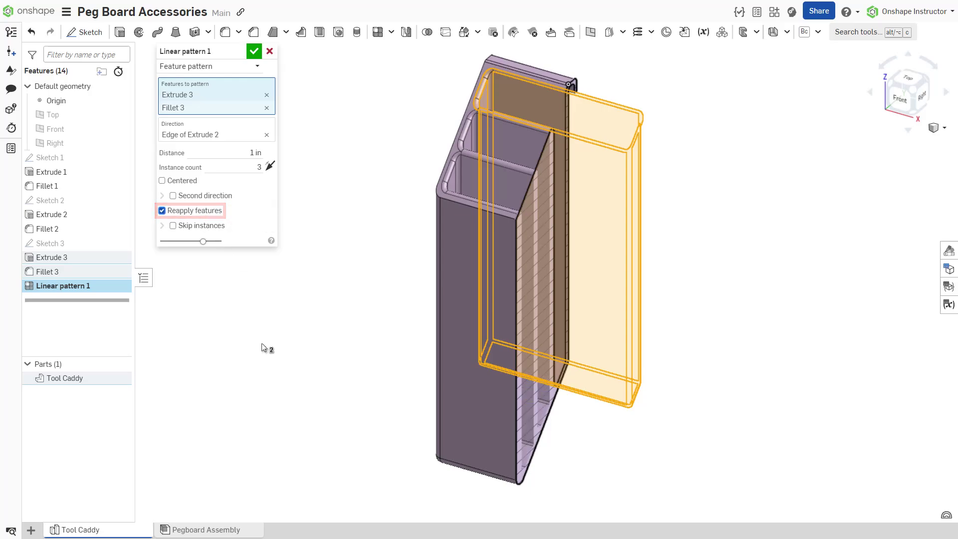
{"action": "key", "text": "Return"}
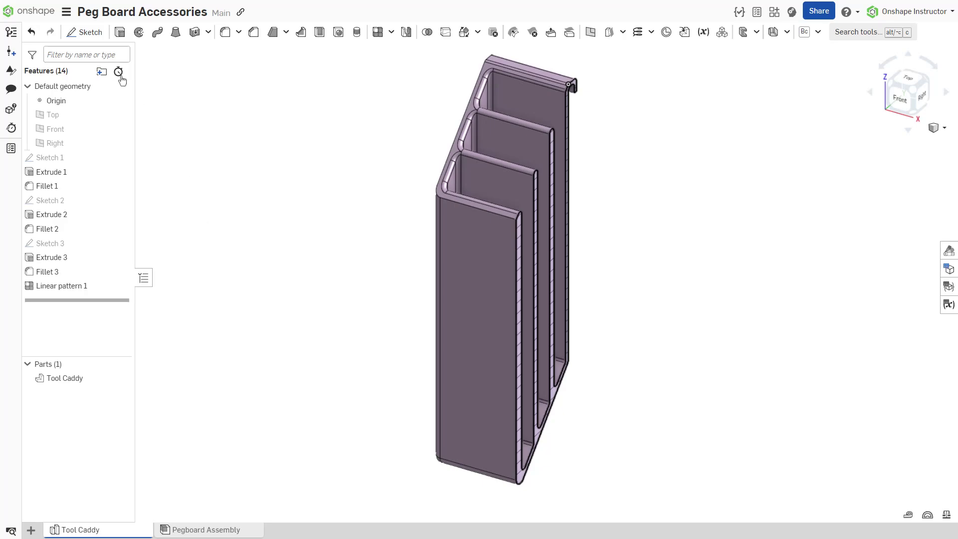
{"action": "left_click", "coordinate": [118, 73]}
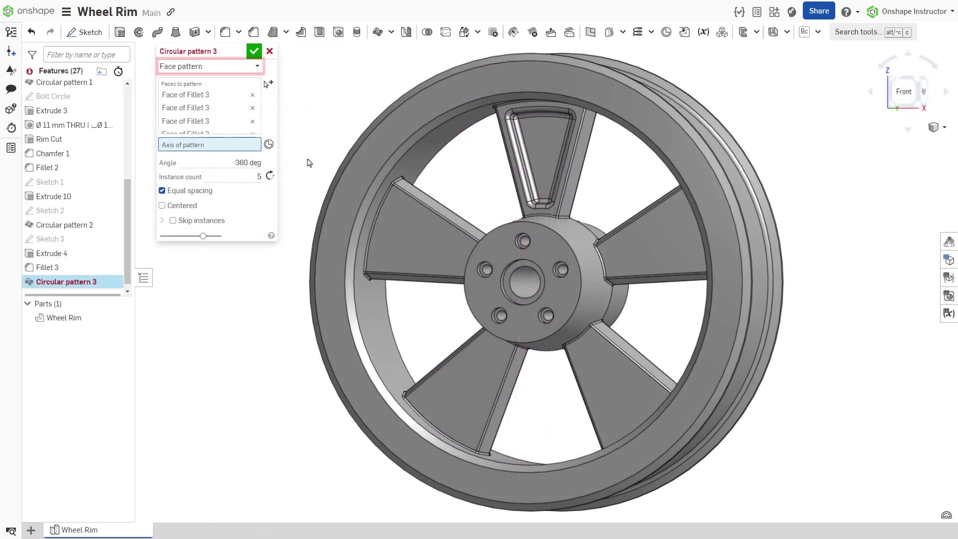
Use the rim's outer chamfer edge as face pattern axis, suppress Feature Pattern and unsuppress Face Pattern.
{"action": "left_click", "coordinate": [334, 171]}
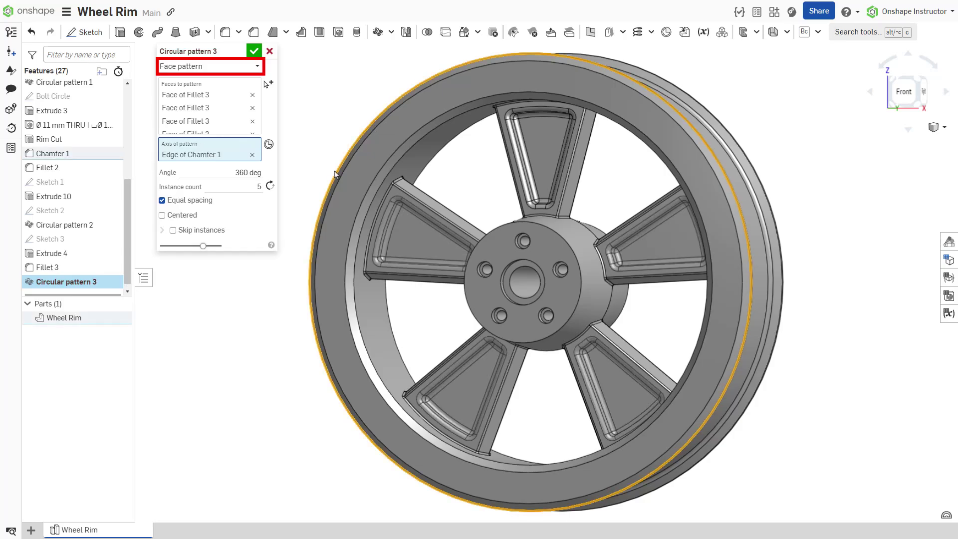
{"action": "key", "text": "Return"}
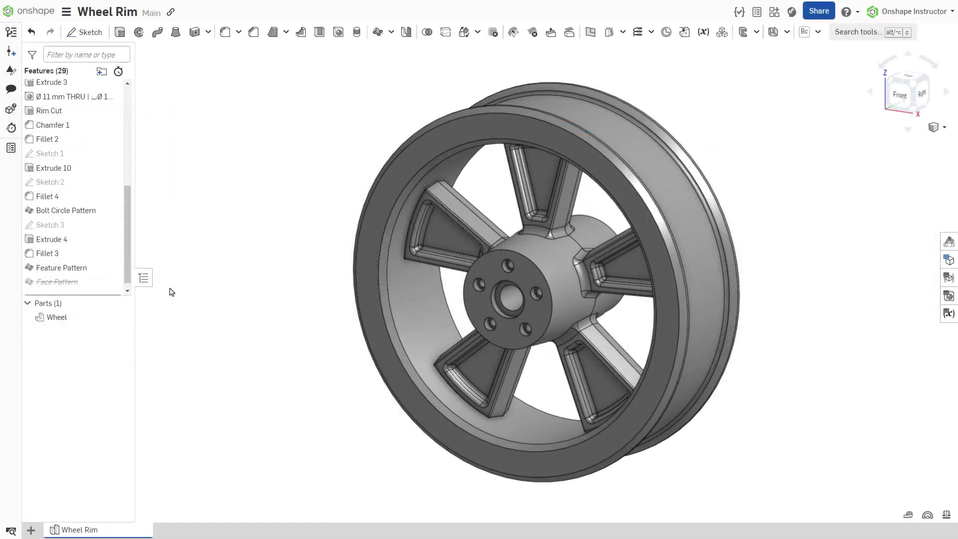
{"action": "right_click", "coordinate": [86, 269]}
{"action": "left_click", "coordinate": [124, 314]}
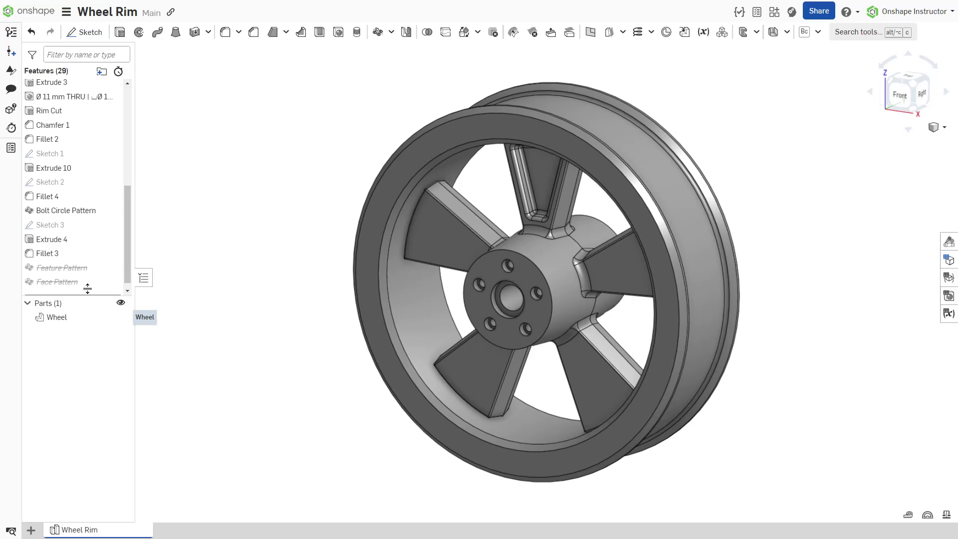
{"action": "right_click", "coordinate": [78, 282]}
{"action": "left_click", "coordinate": [118, 319]}
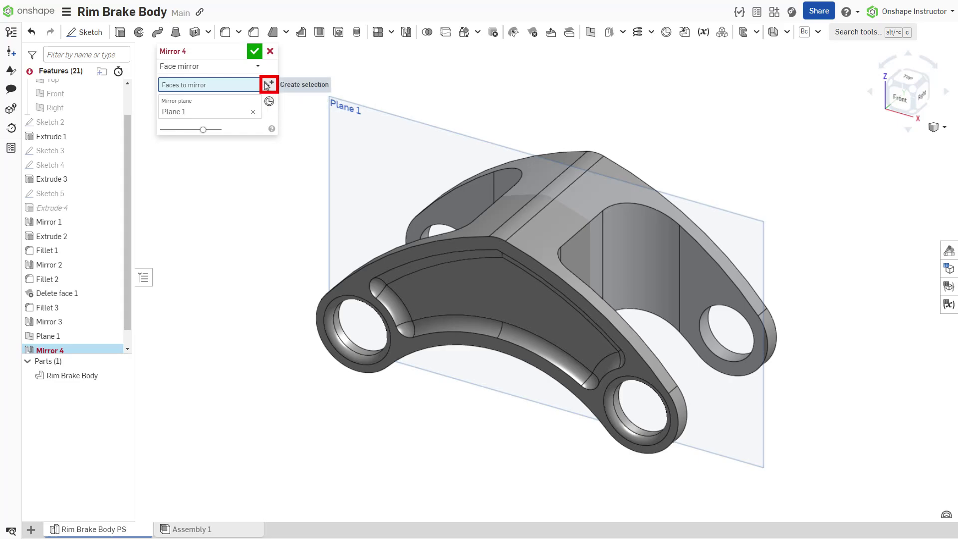
Gather the nine pocket faces with a Pocket face selection and mirror them across Plane 1.
{"action": "left_click", "coordinate": [268, 84]}
{"action": "left_click", "coordinate": [297, 150]}
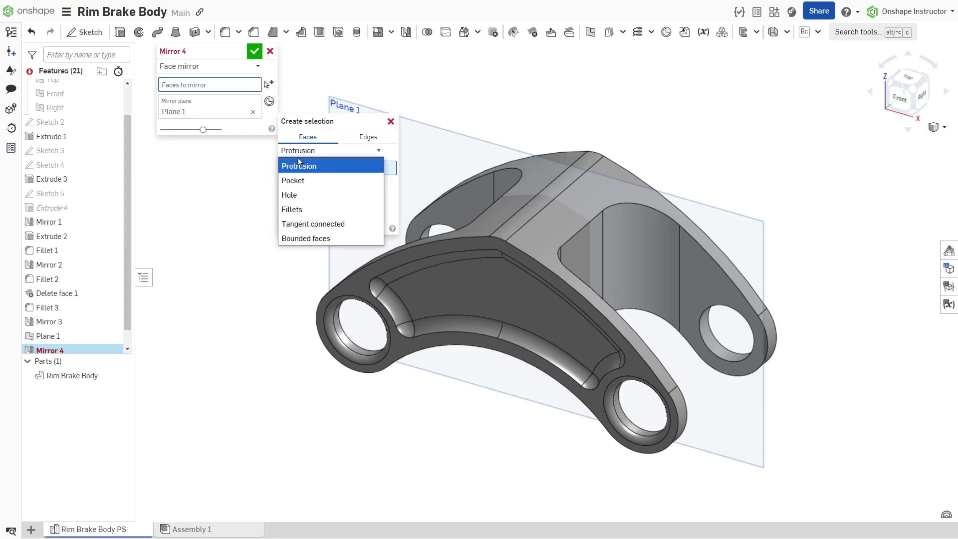
{"action": "left_click", "coordinate": [302, 169]}
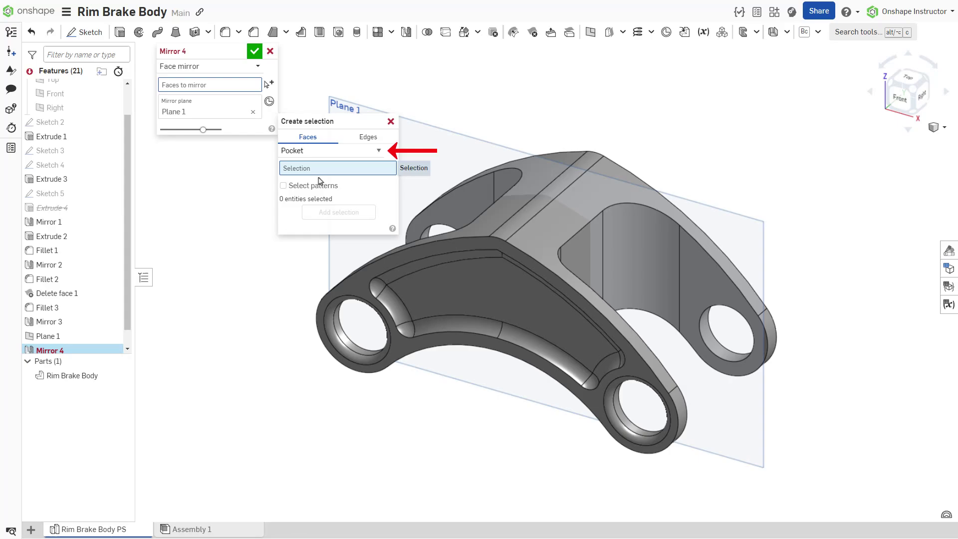
{"action": "left_click", "coordinate": [451, 300]}
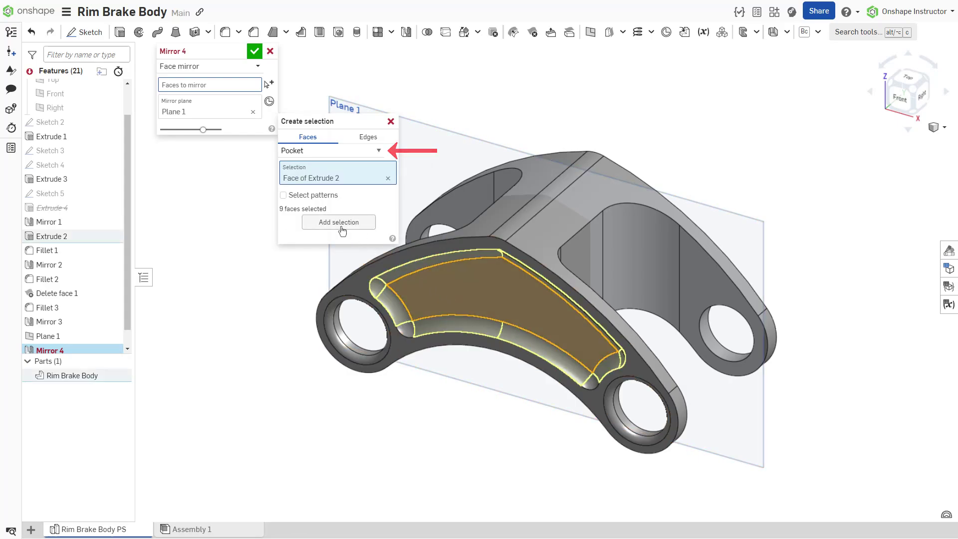
{"action": "left_click", "coordinate": [339, 222]}
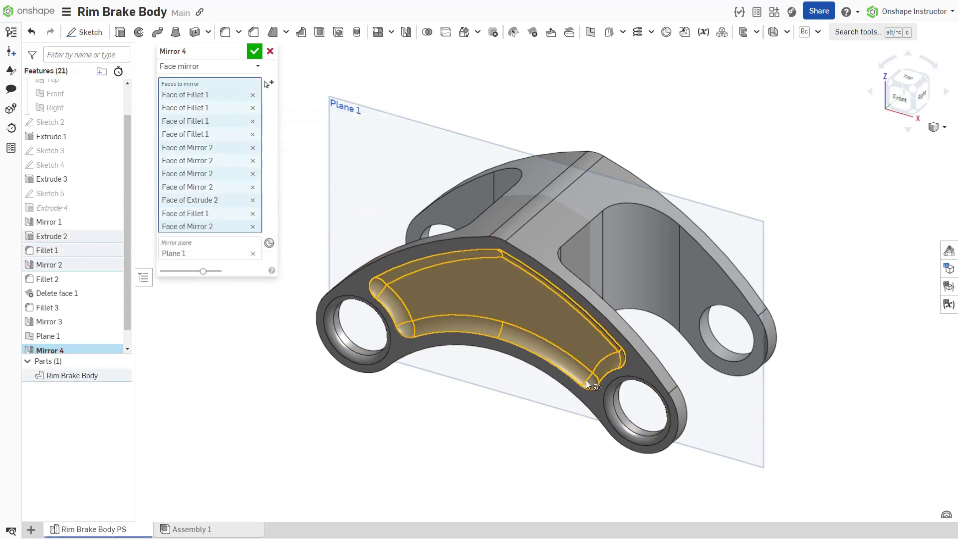
{"action": "key", "text": "Return"}
{"action": "left_click", "coordinate": [931, 85]}
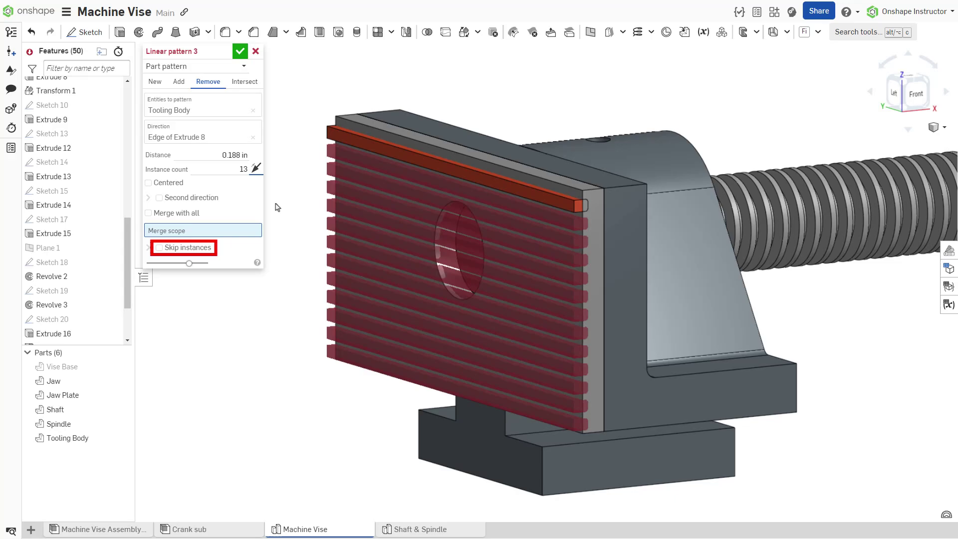
Turn on Skip instances and mark instance (9, 0), then (1, 0) through (8, 0), as skipped.
{"action": "left_click", "coordinate": [160, 248]}
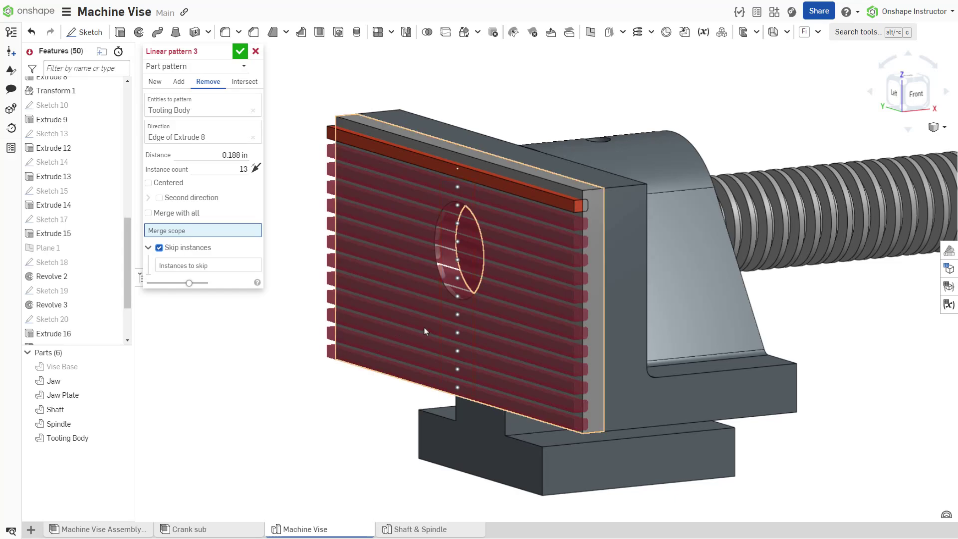
{"action": "left_click", "coordinate": [458, 332]}
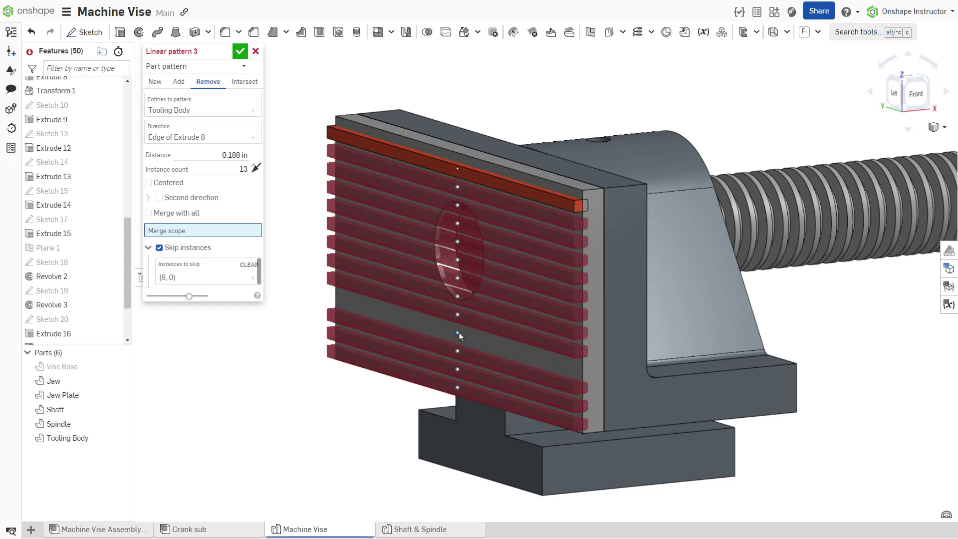
{"action": "left_click_drag", "start_coordinate": [442, 193], "coordinate": [474, 290]}
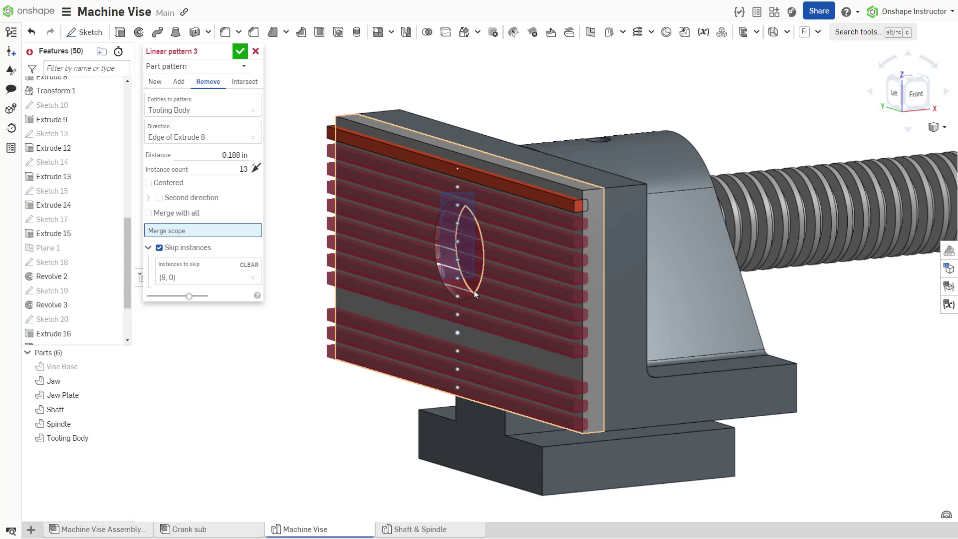
{"action": "left_click_drag", "start_coordinate": [472, 333], "coordinate": [472, 334]}
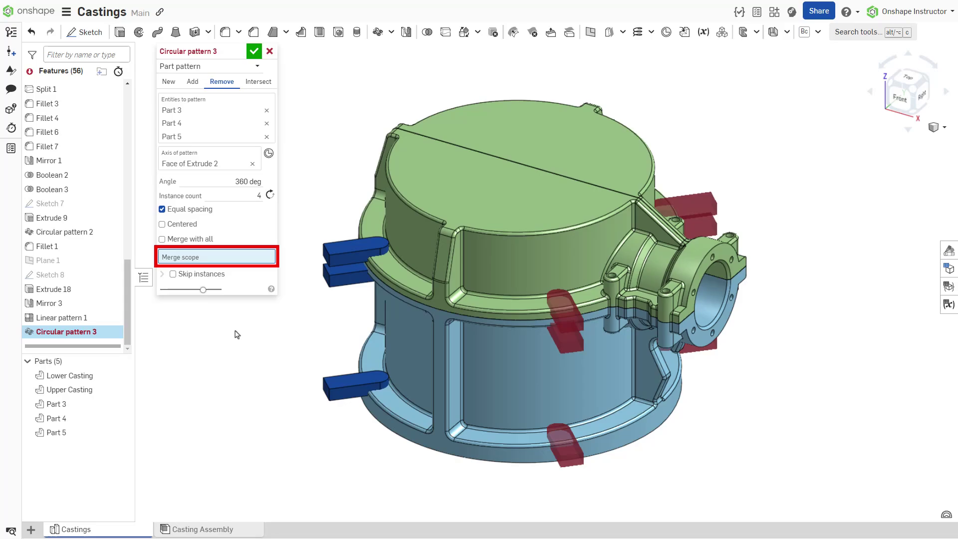
Narrow the merge scope to Upper Casting, then switch Circular pattern 3 to Merge with all.
{"action": "left_click", "coordinate": [94, 376]}
{"action": "left_click", "coordinate": [85, 391]}
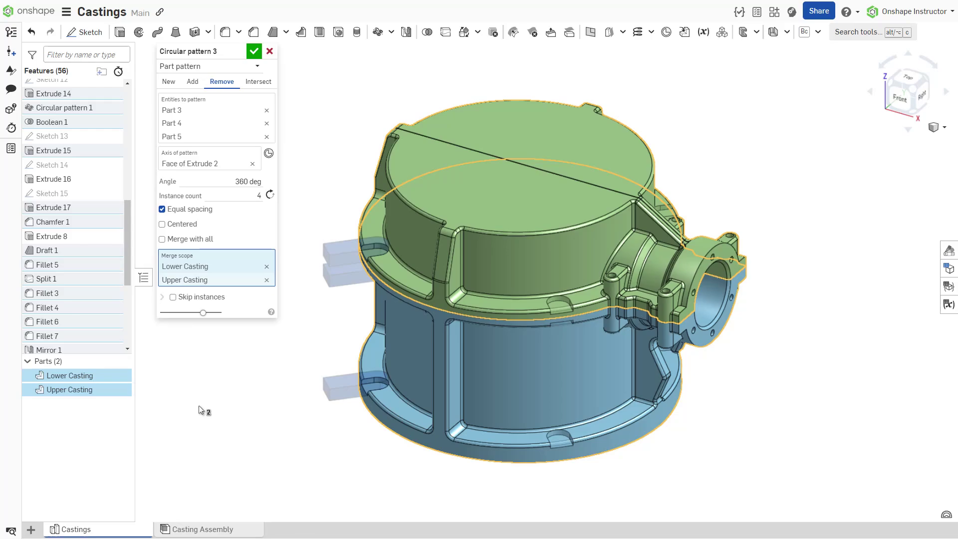
{"action": "left_click", "coordinate": [115, 376]}
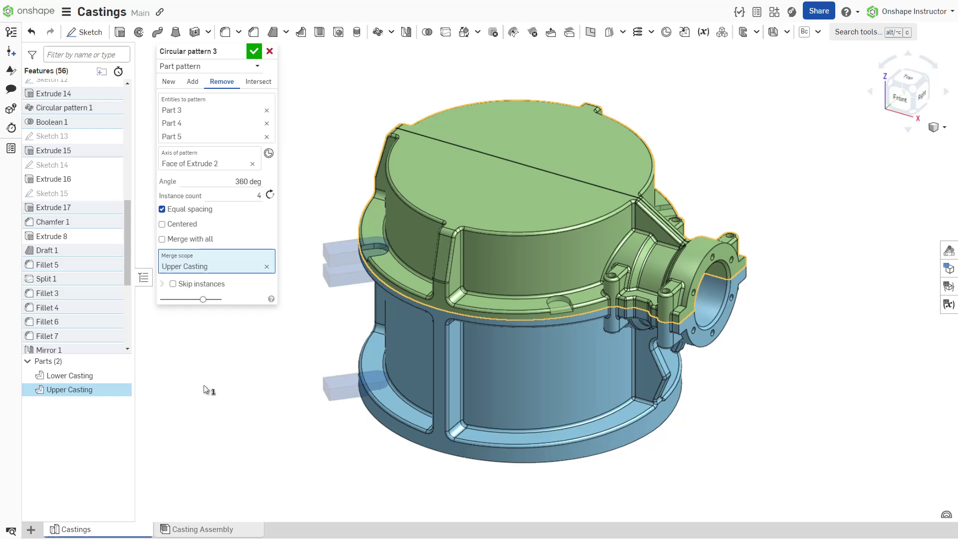
{"action": "left_click", "coordinate": [162, 240]}
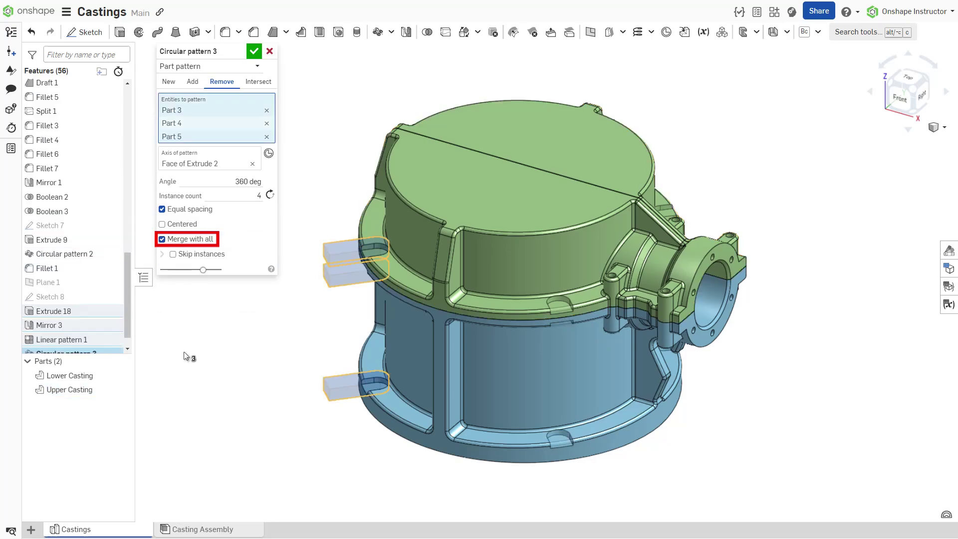